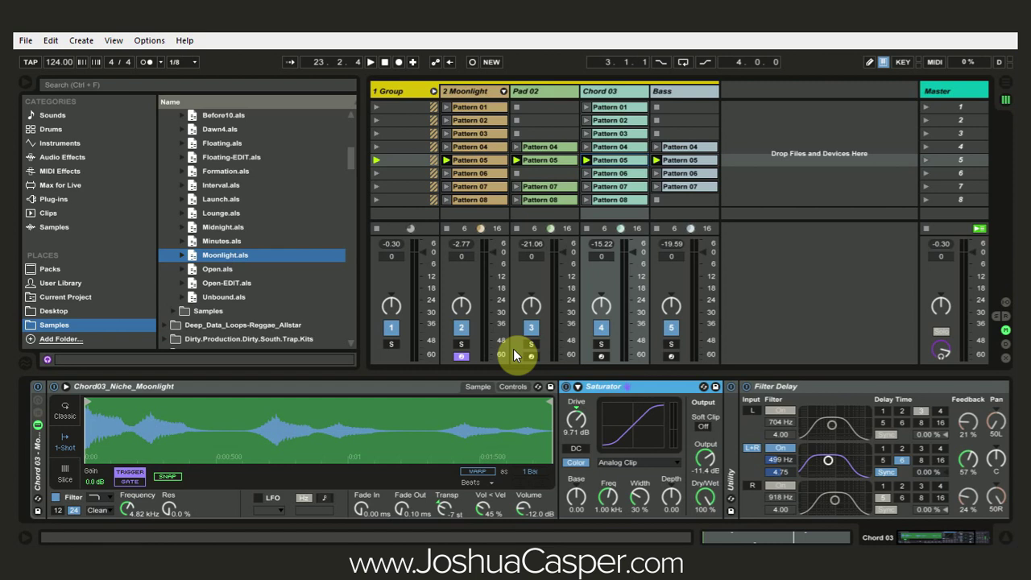
Launch scene 5 and view the devices of the Pad 02 and Chord 03 tracks
click(925, 161)
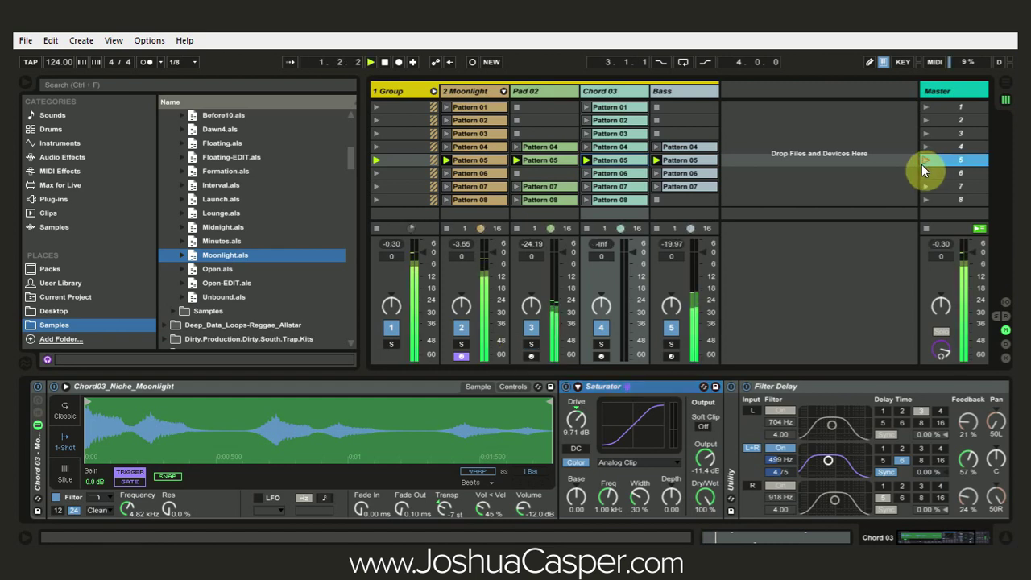
click(554, 162)
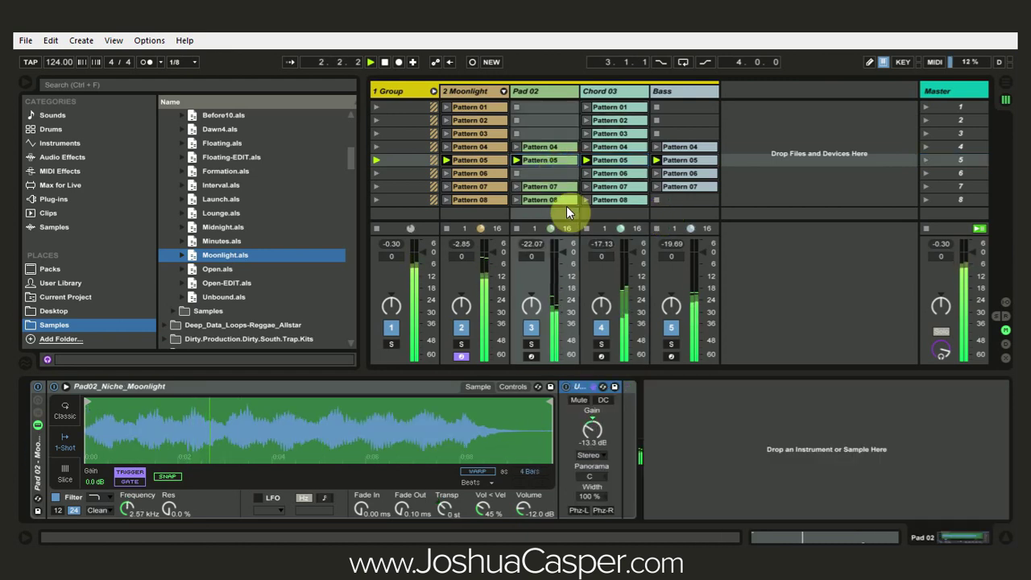
click(614, 96)
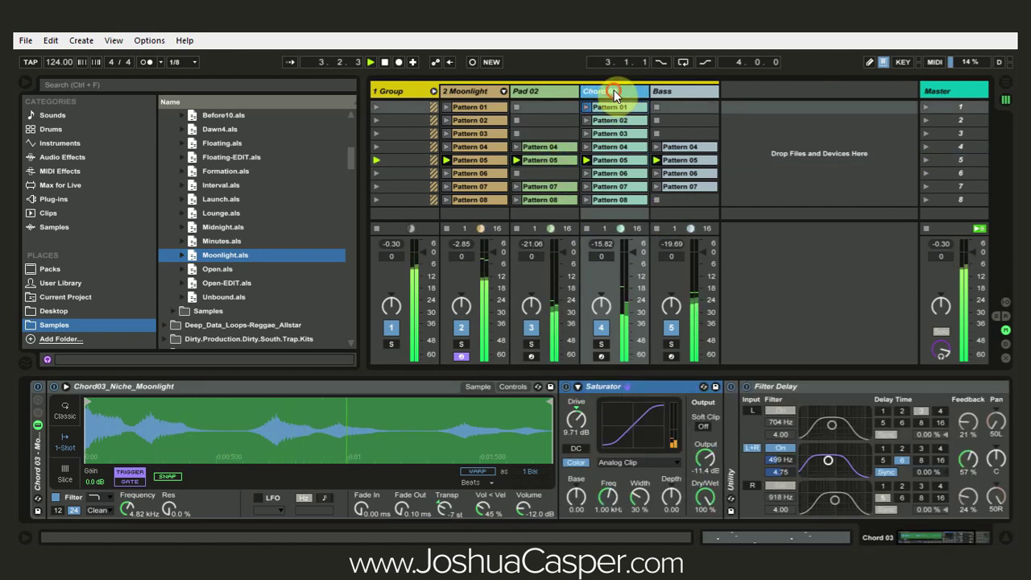
On the Bass track, expand the sample player and shift the sample start point
click(670, 91)
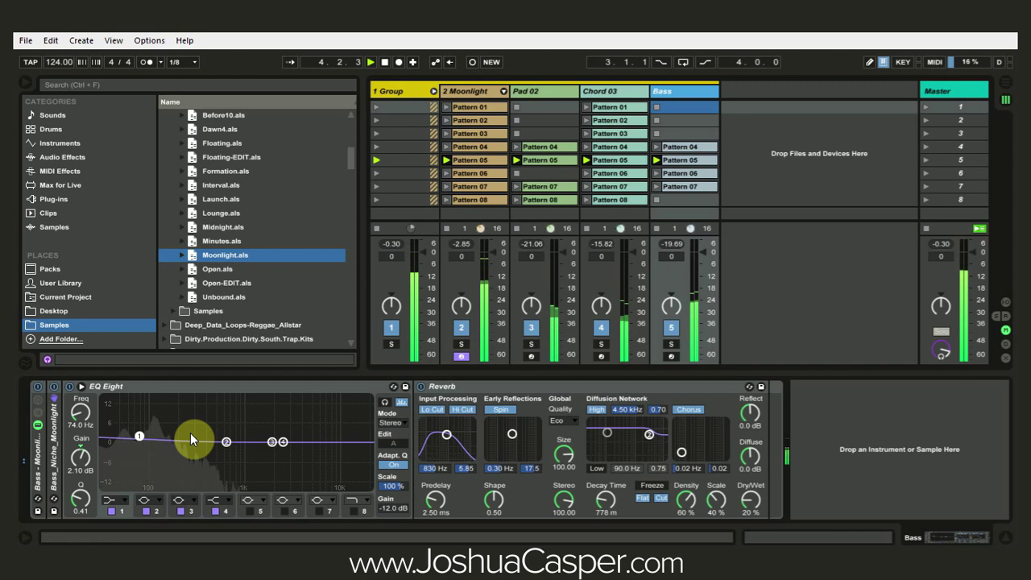
double_click(55, 431)
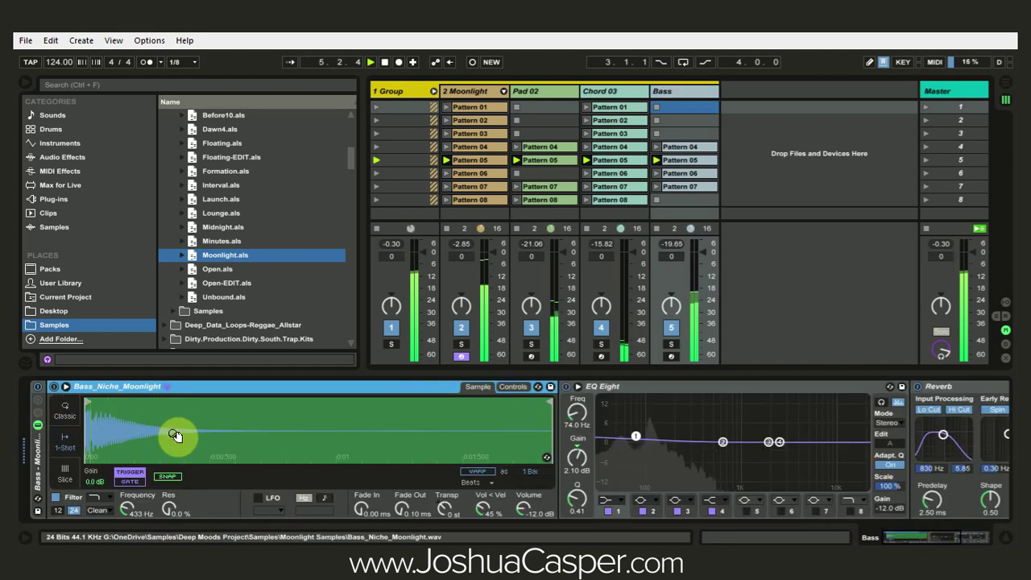
mouse_move(93, 411)
mouse_down()
mouse_move(223, 405)
mouse_move(86, 410)
mouse_up()
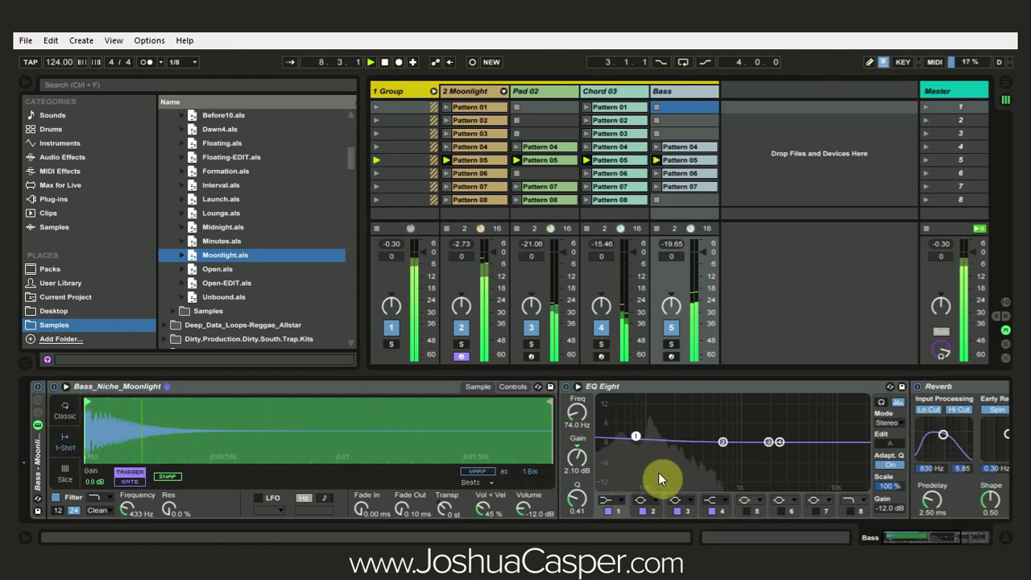
Reveal the 2 Moonlight drum rack's Hat pad chain, then show Pad 02's Pattern 05 clip notes
click(466, 171)
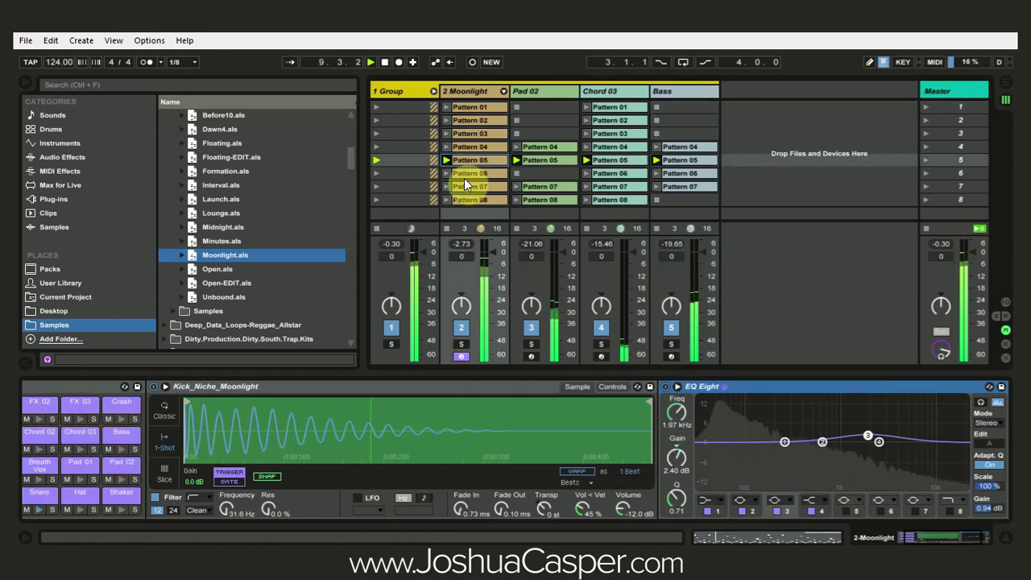
click(894, 529)
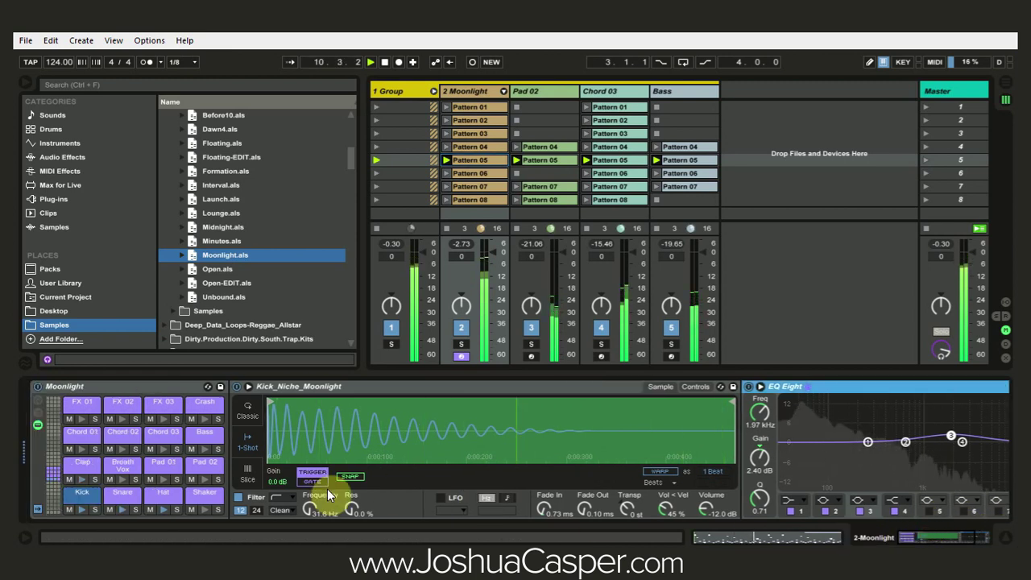
click(169, 497)
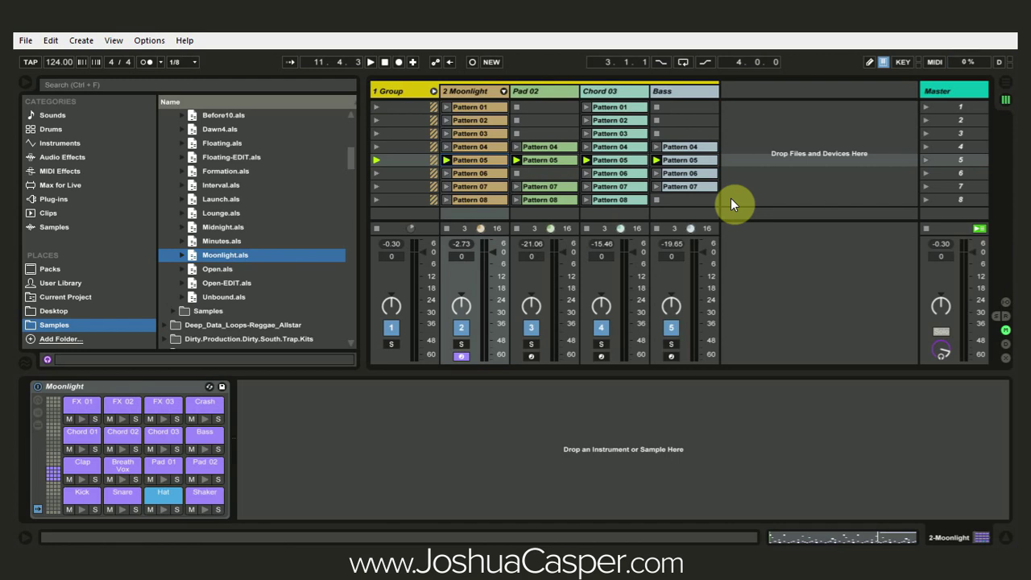
click(541, 158)
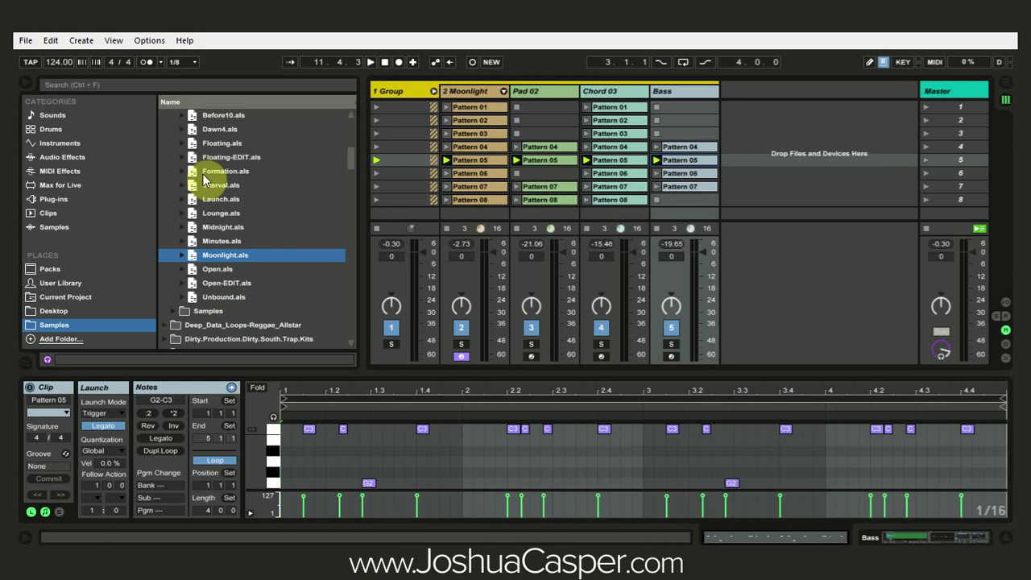
Open Preferences and try the VS Green Auto skin in Look/Feel
click(150, 42)
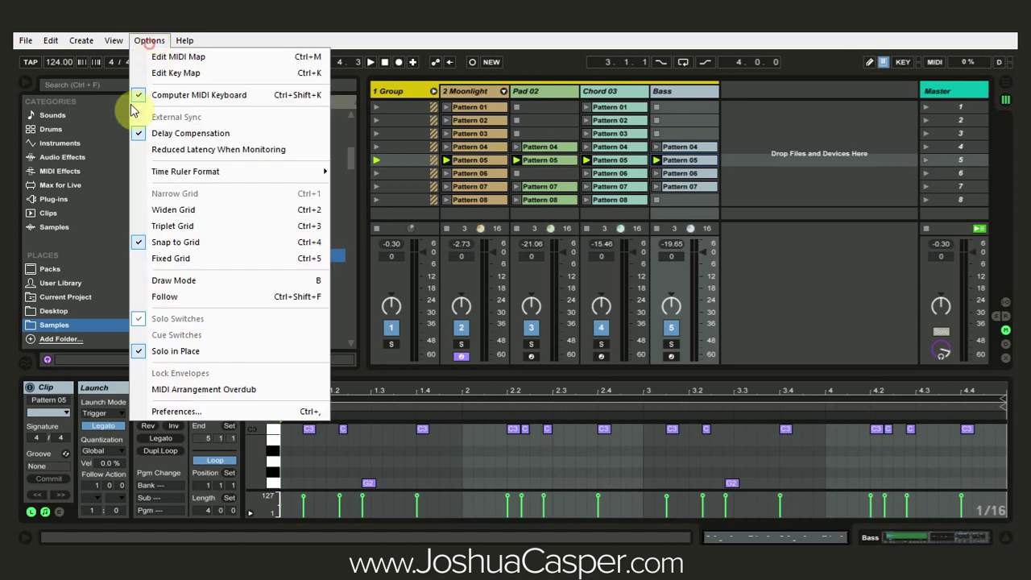
click(177, 409)
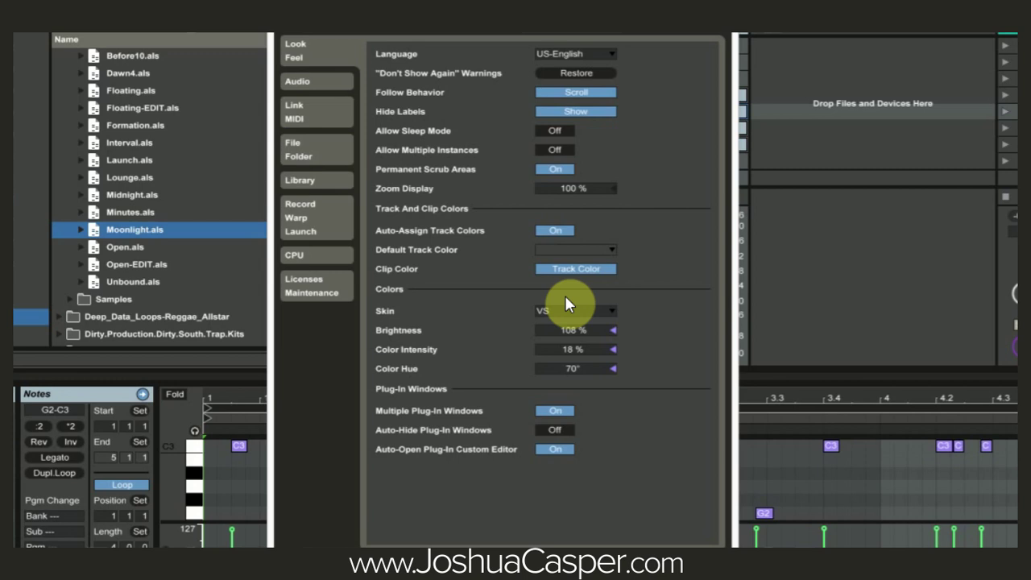
click(578, 320)
scroll(572, 311, down, 1)
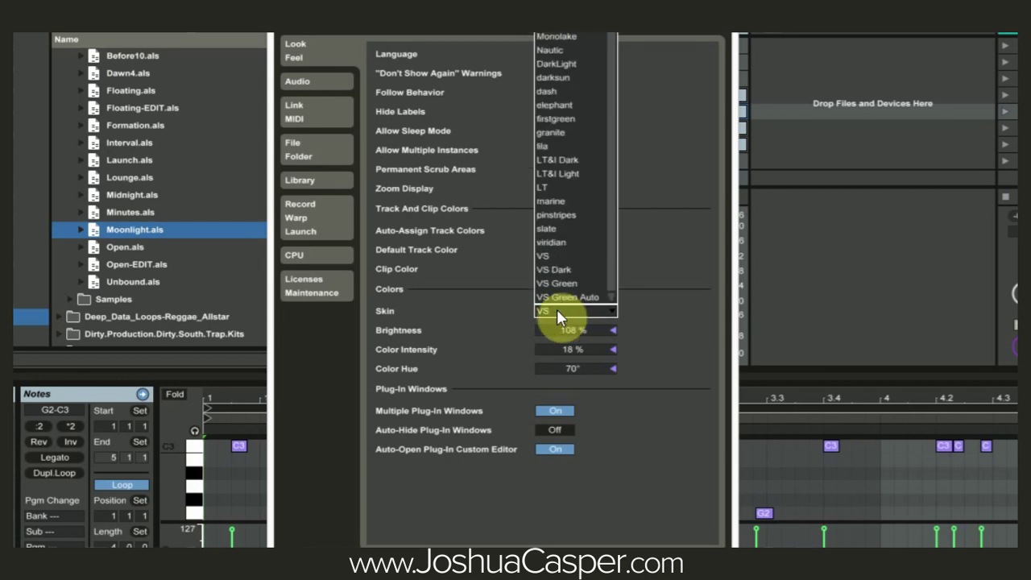
click(567, 299)
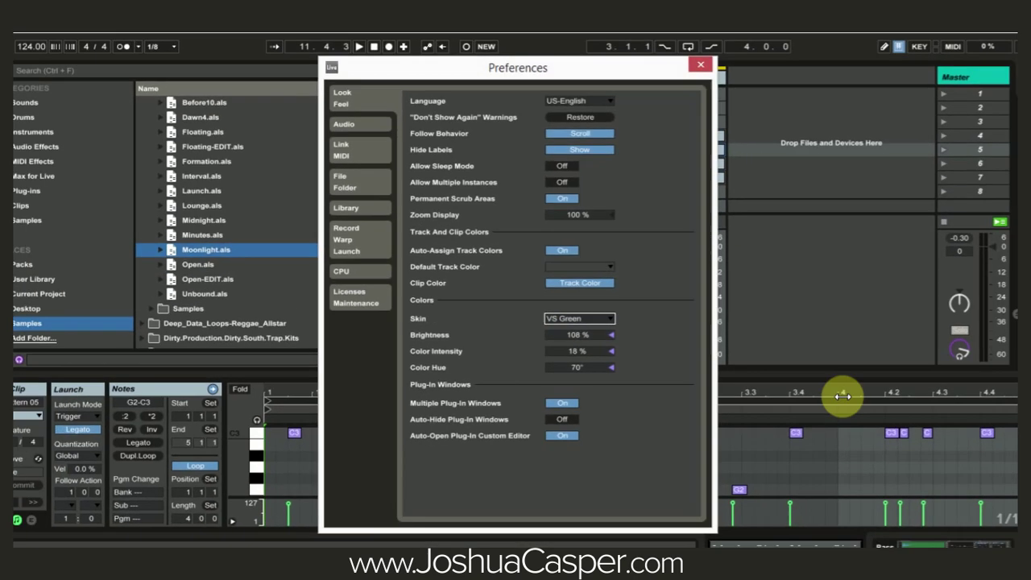
Preview VS Dark, adjust its brightness, then settle on the VS skin
scroll(576, 315, up, 1)
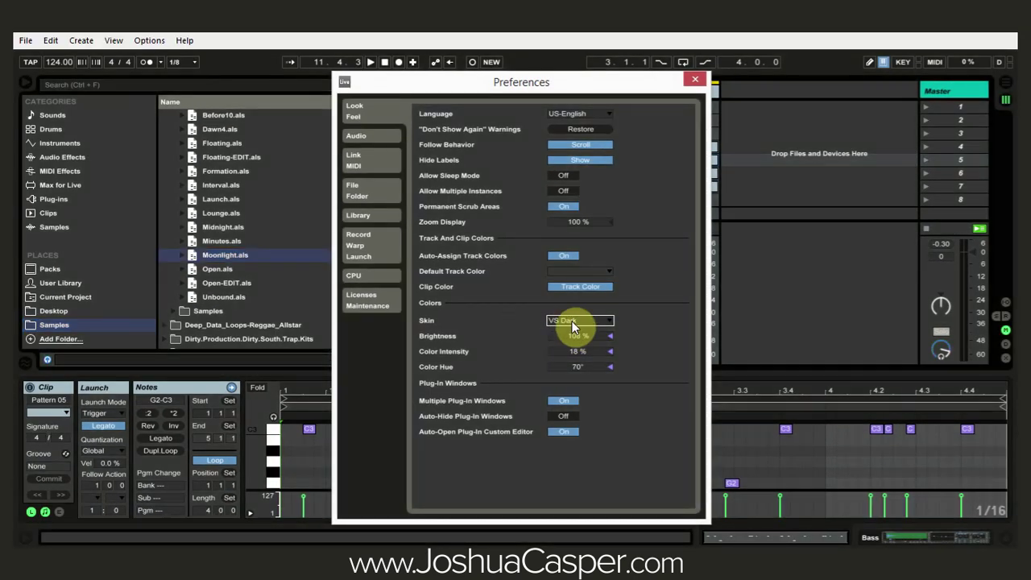
scroll(571, 321, up, 1)
key(Down)
drag(579, 336, 578, 365)
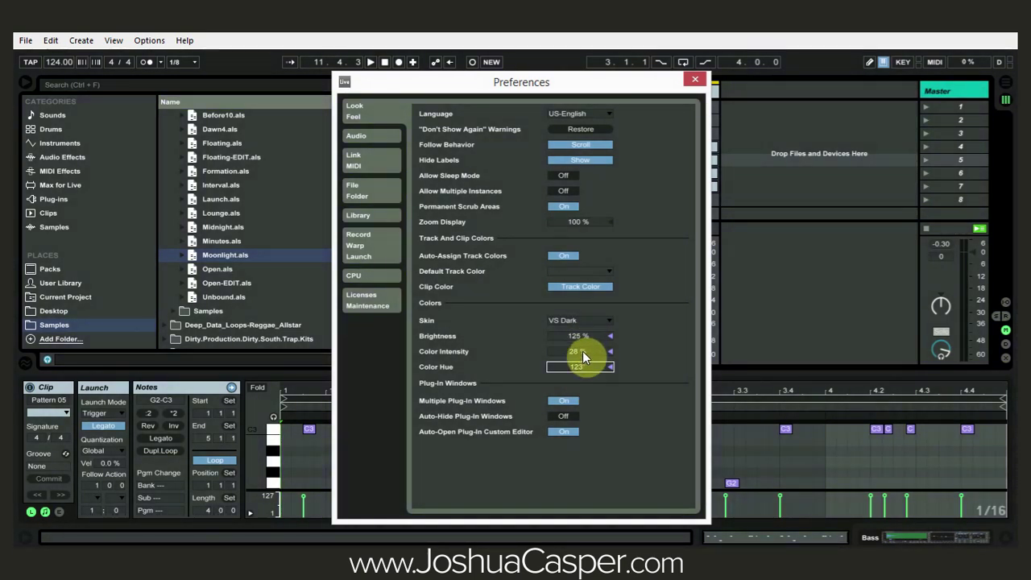
click(580, 319)
click(576, 297)
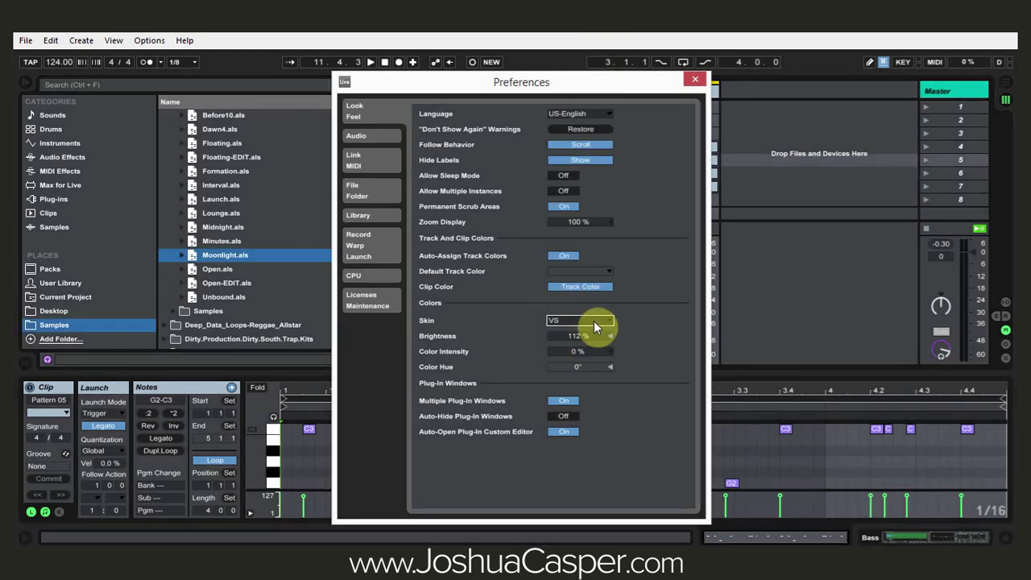
Try the LT and LT&i Light skins, then step to LT&i Dark
click(593, 321)
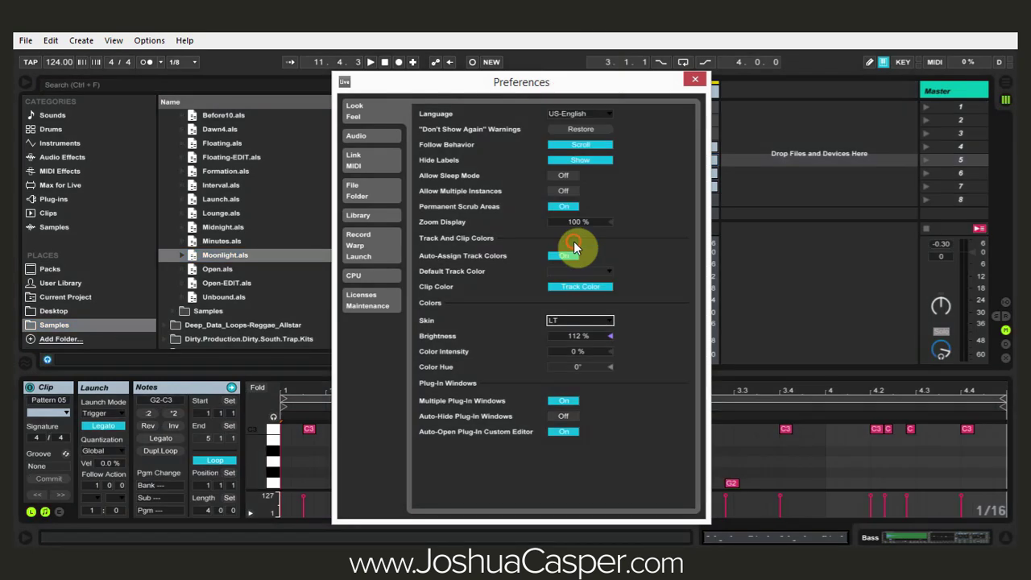
click(573, 242)
click(601, 320)
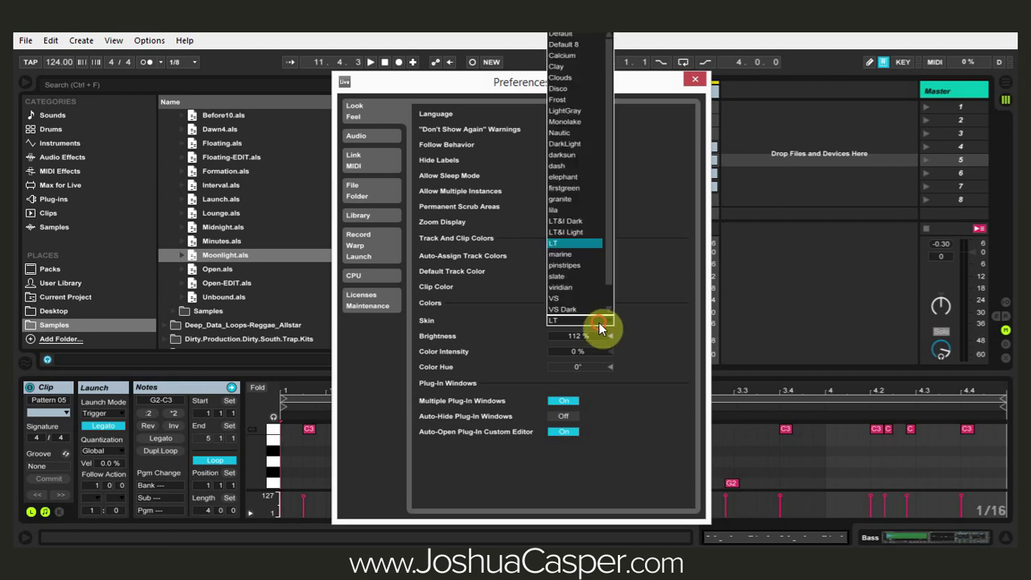
click(565, 232)
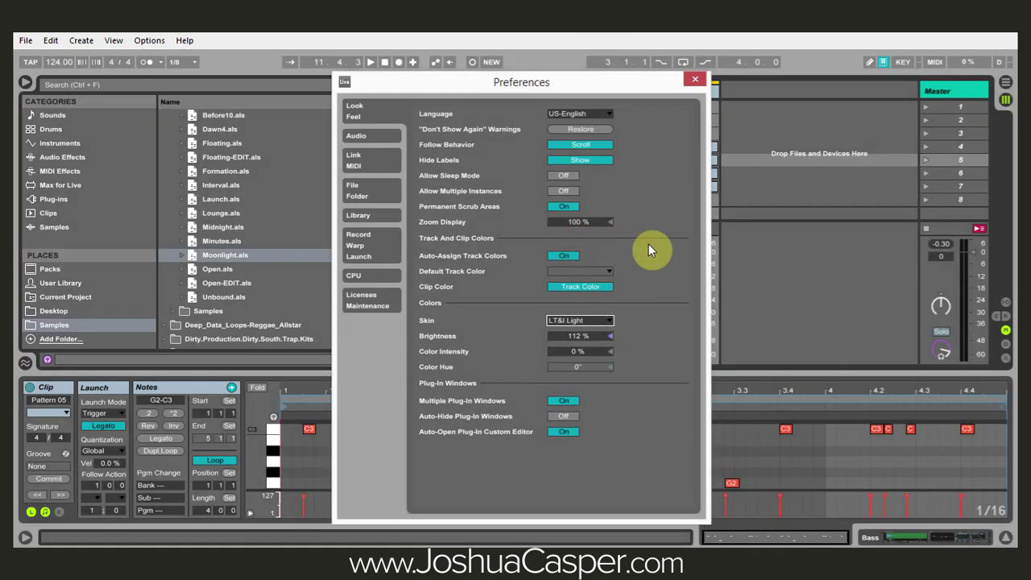
key(Up)
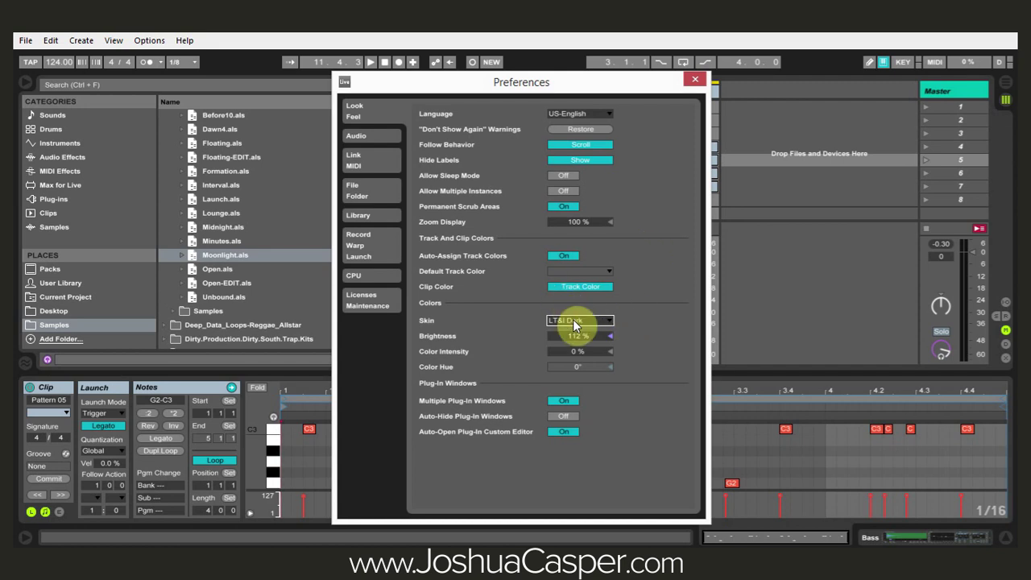
Step through the skin list back to VS (100% brightness, 67° hue) and close Preferences
key(Up)
key(Up)
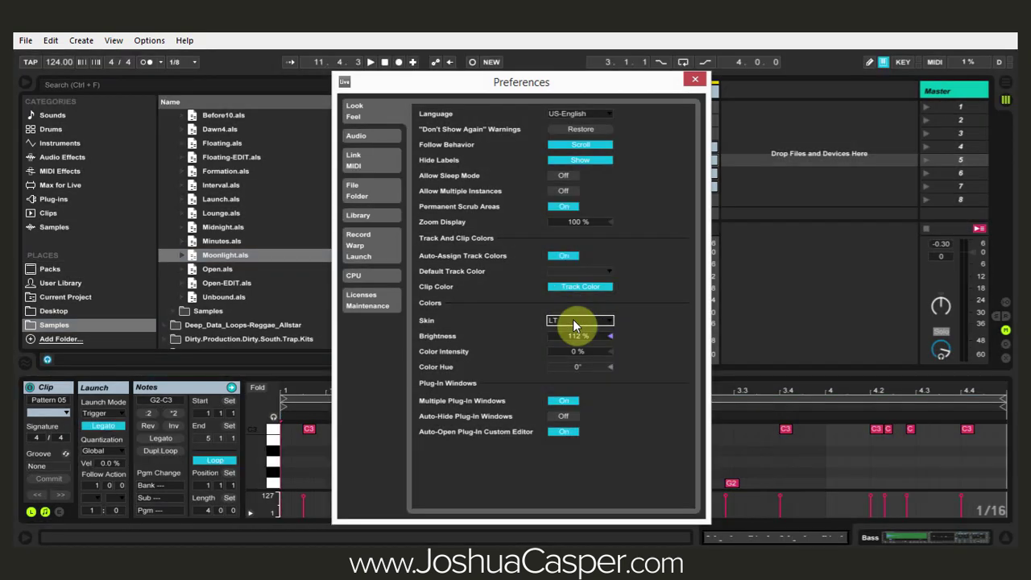
key(Up)
key(Up)
key(Up)
key(Up)
key(Up)
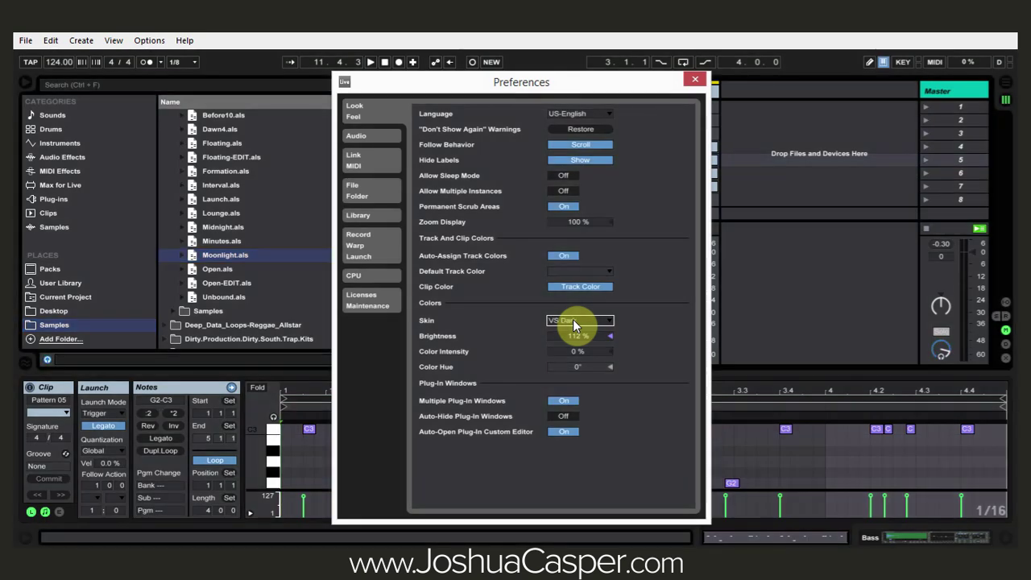
key(Down)
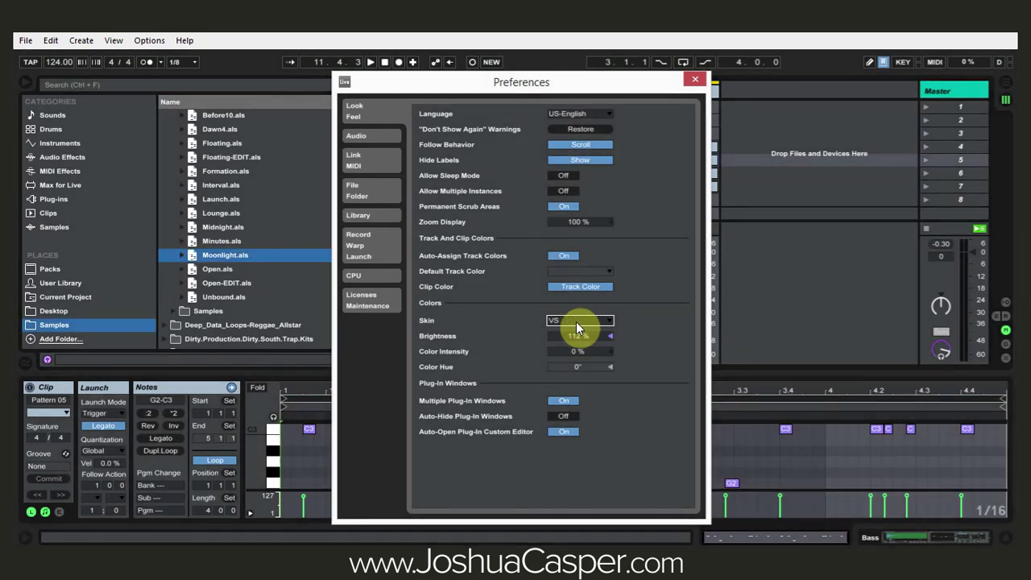
key(Tab)
key(Tab)
key(Tab)
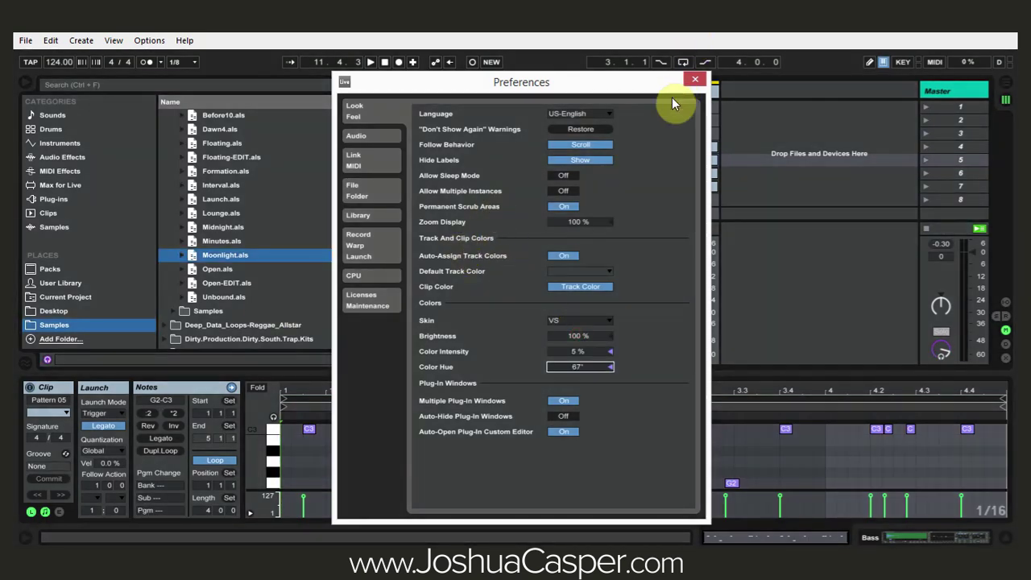
click(693, 79)
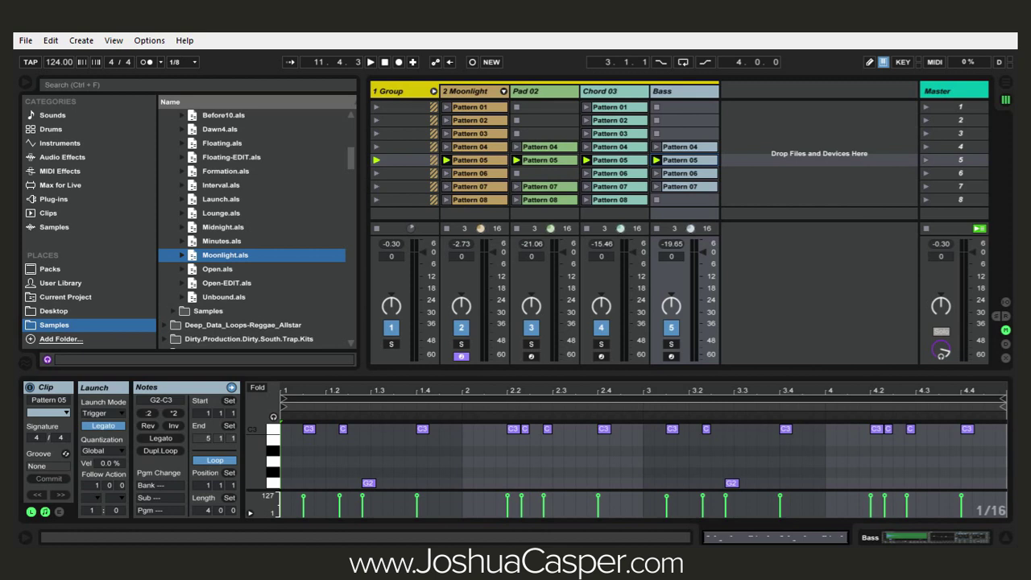
Open File Explorer with Win+E, showing Local Disk (C:)
key(super+e)
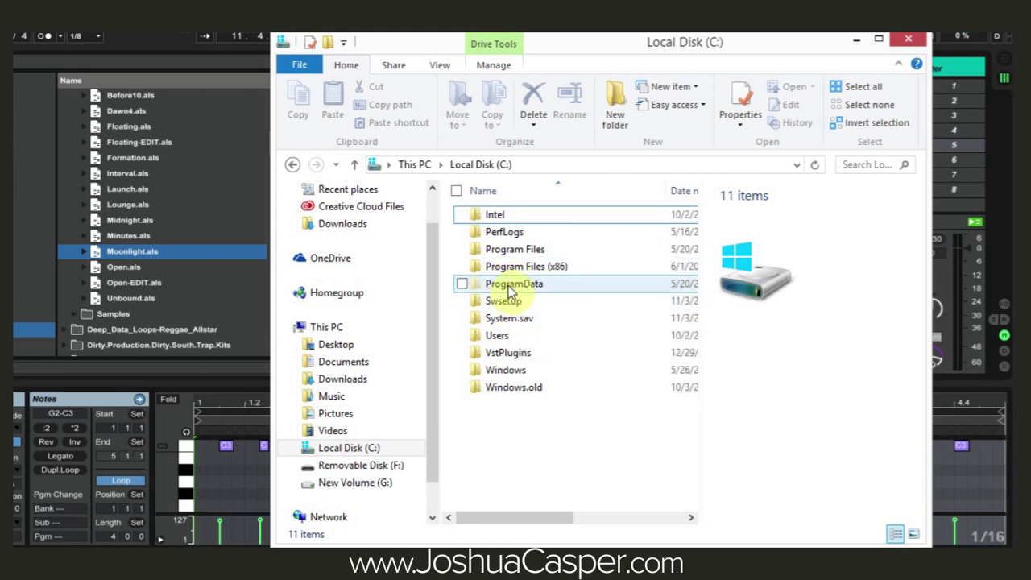
Navigate to ProgramData\Ableton\Live 9 Suite\Resources\Skins
mouse_move(508, 291)
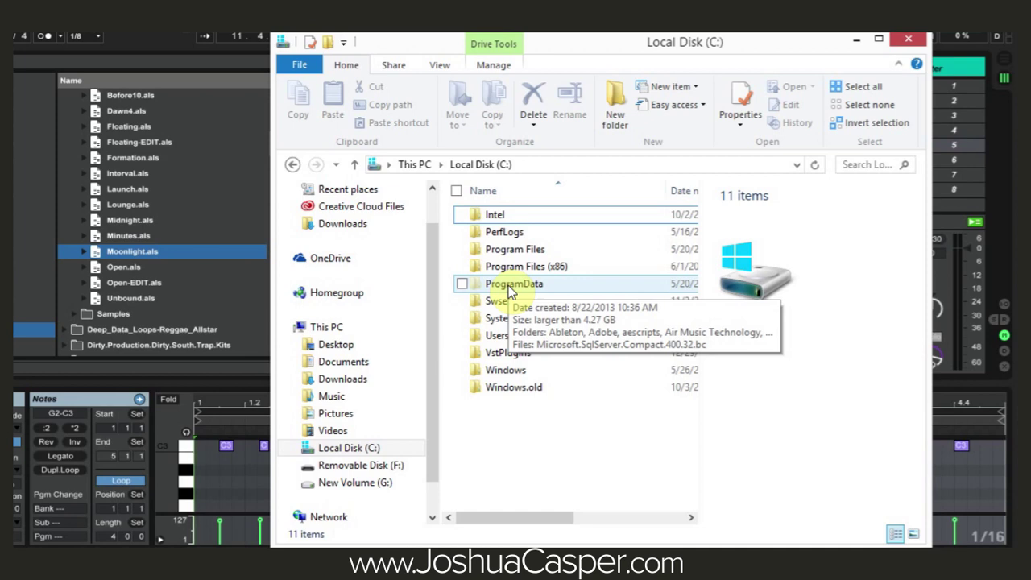
double_click(509, 287)
scroll(560, 387, down, 10)
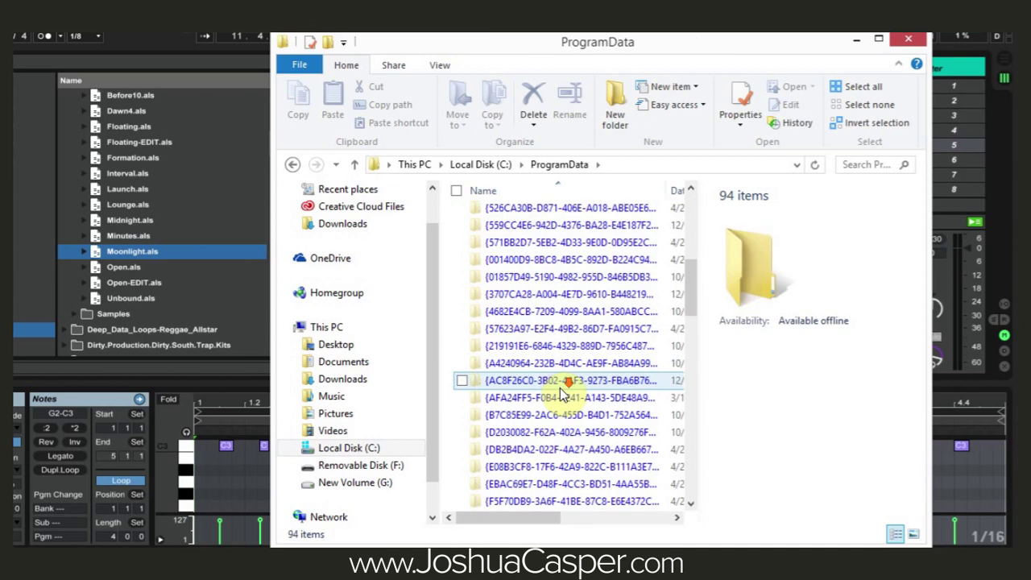
double_click(484, 355)
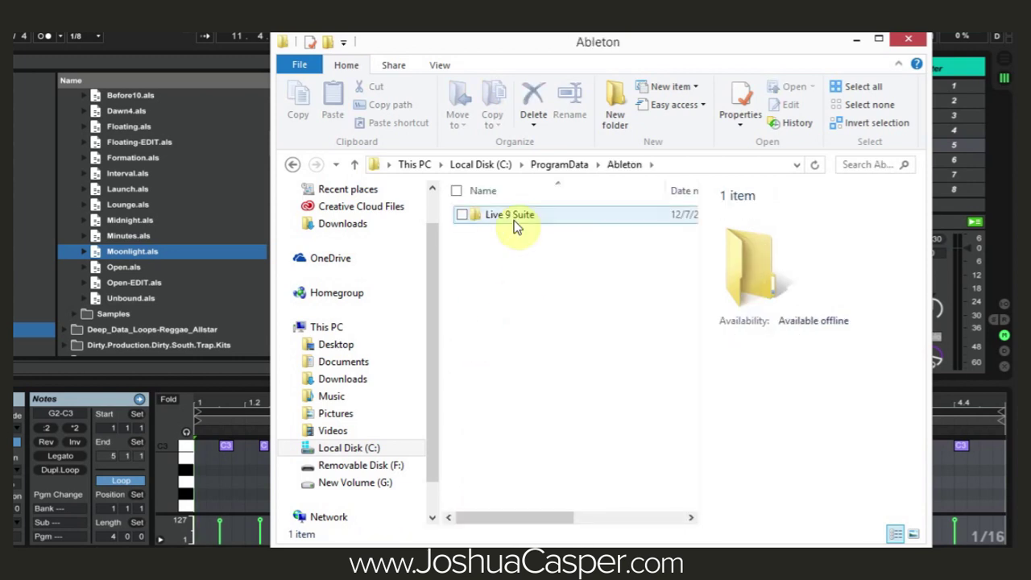
double_click(487, 213)
double_click(516, 281)
scroll(518, 287, down, 2)
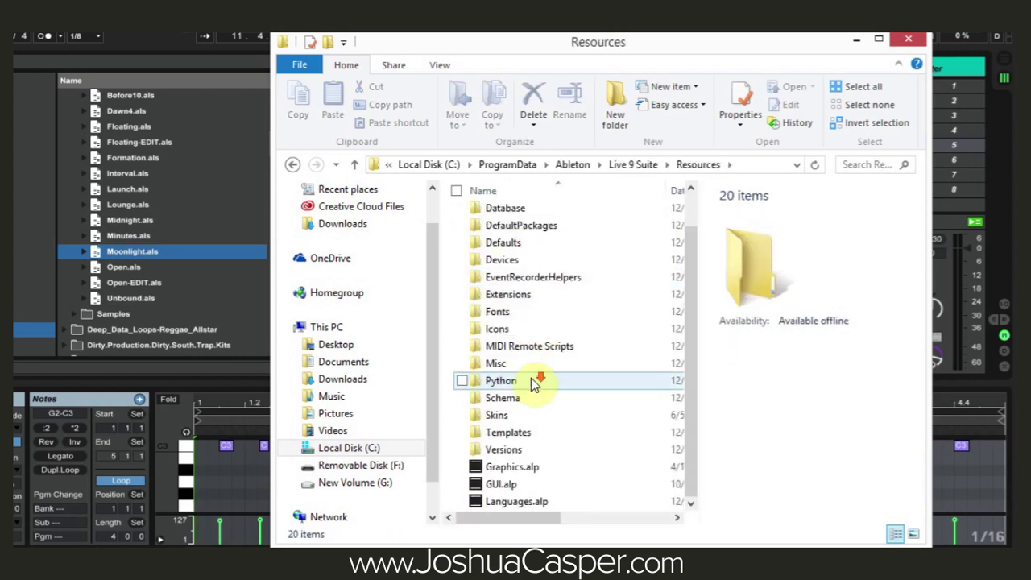
double_click(497, 415)
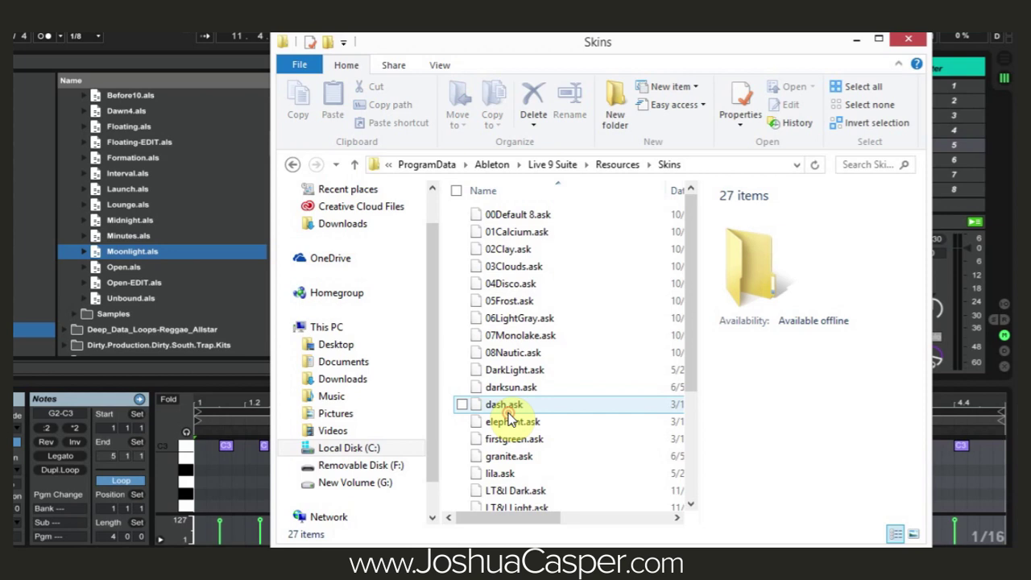
Show the Skins folder's full path, select 07Monolake.ask, and close Explorer
click(714, 165)
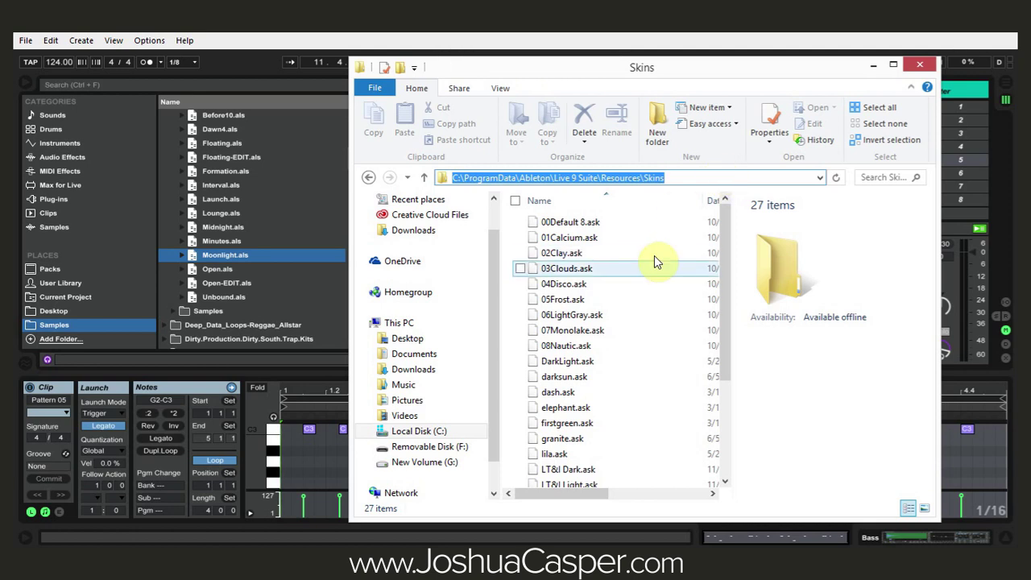
click(556, 331)
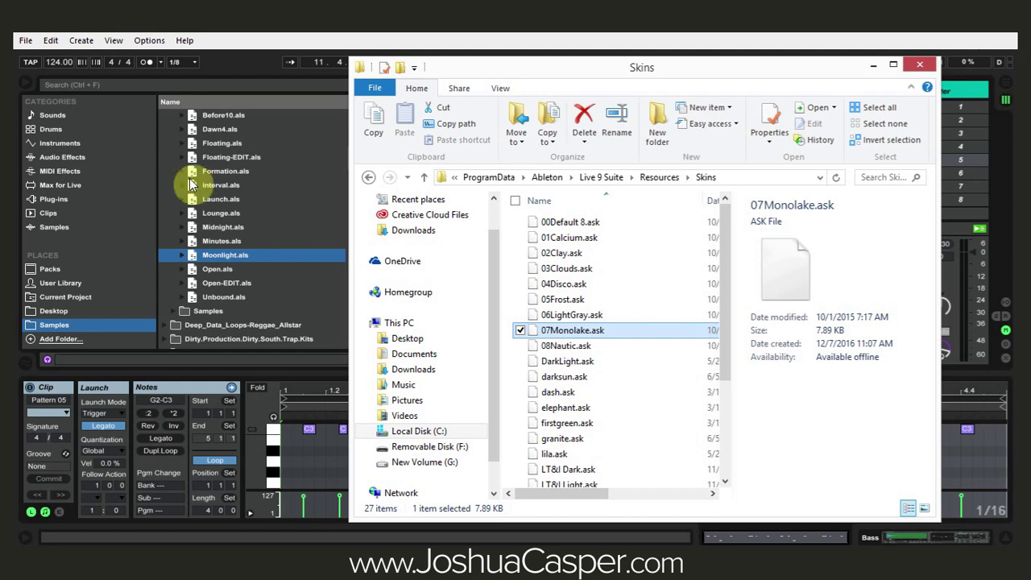
click(919, 64)
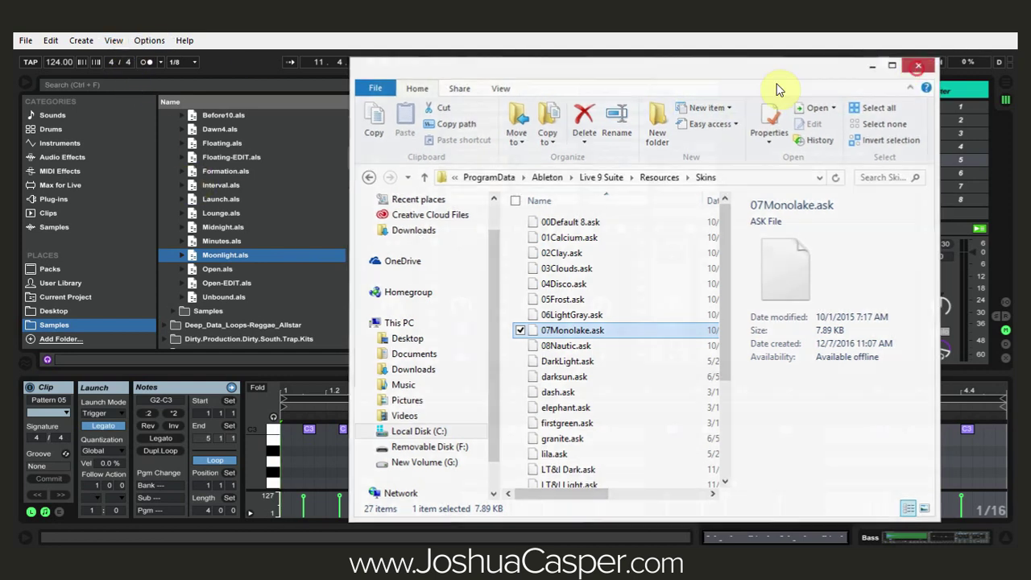